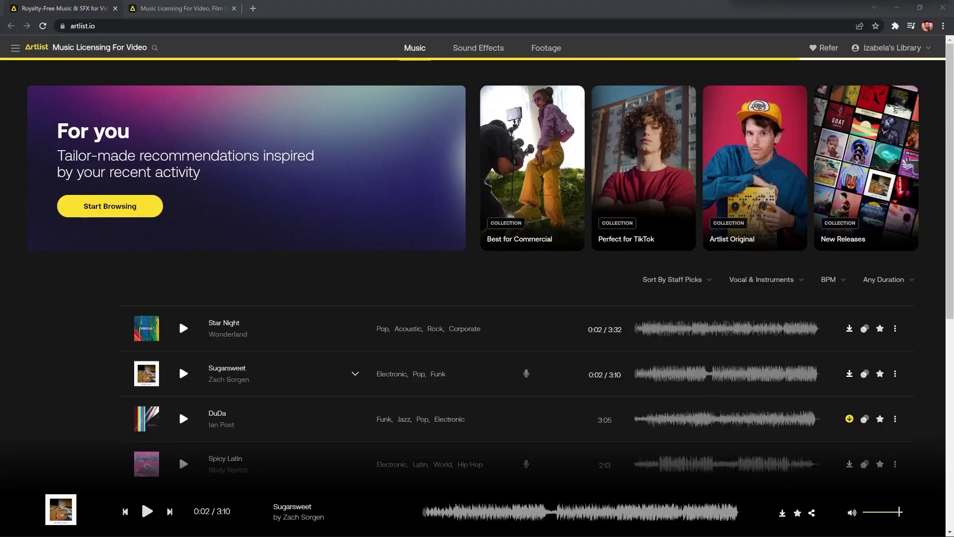
# Preview the Star Night, Sugarsweet and DuDa tracks, then advance the collections carousel
pyautogui.click(184, 328)
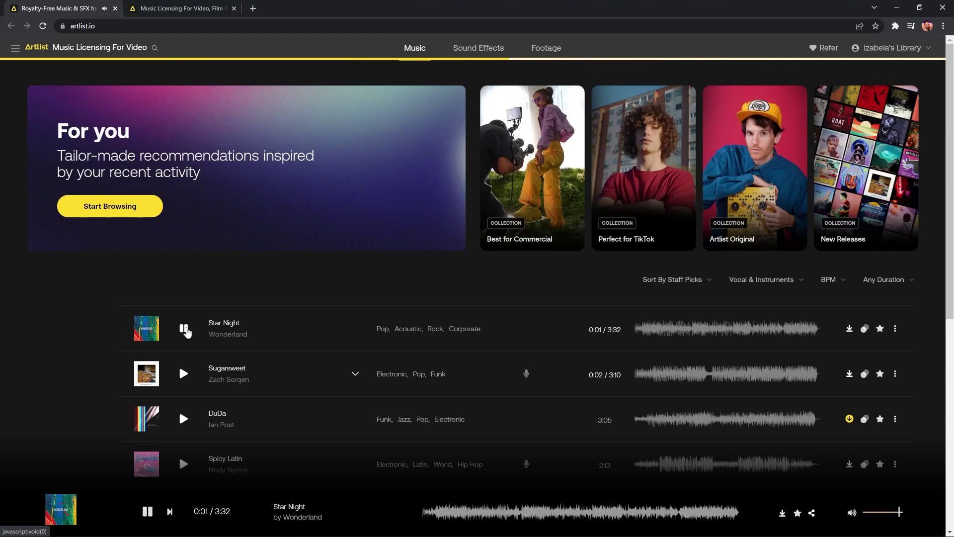
pyautogui.click(183, 374)
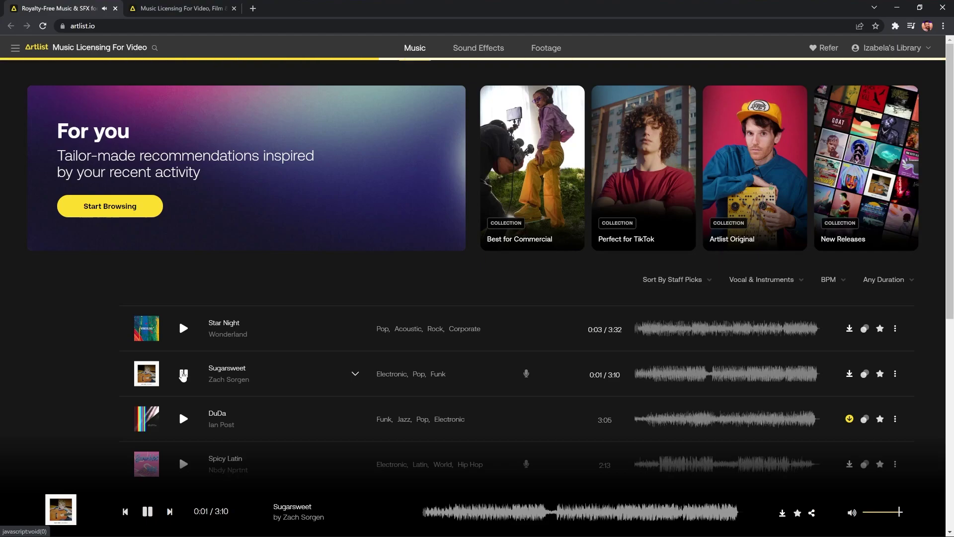
pyautogui.click(184, 374)
pyautogui.click(184, 419)
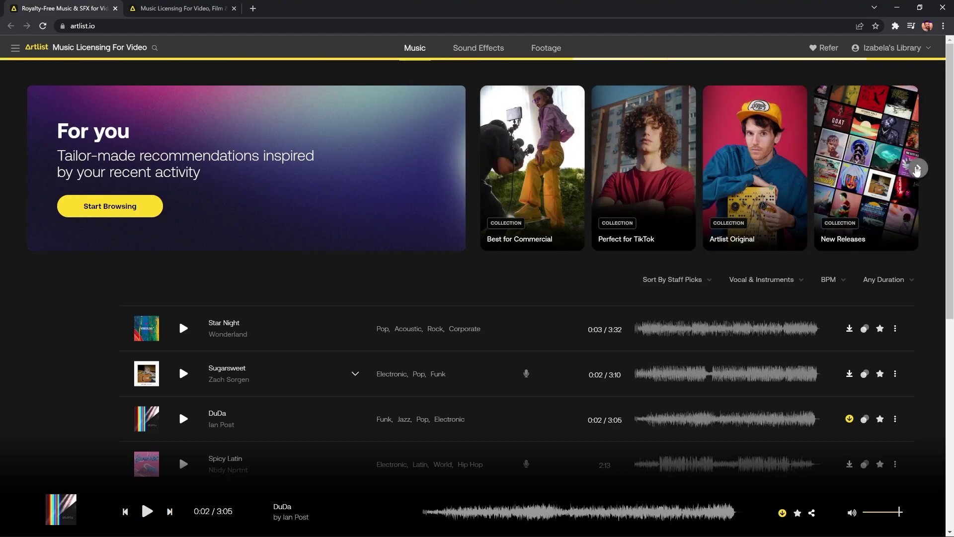
pyautogui.click(917, 169)
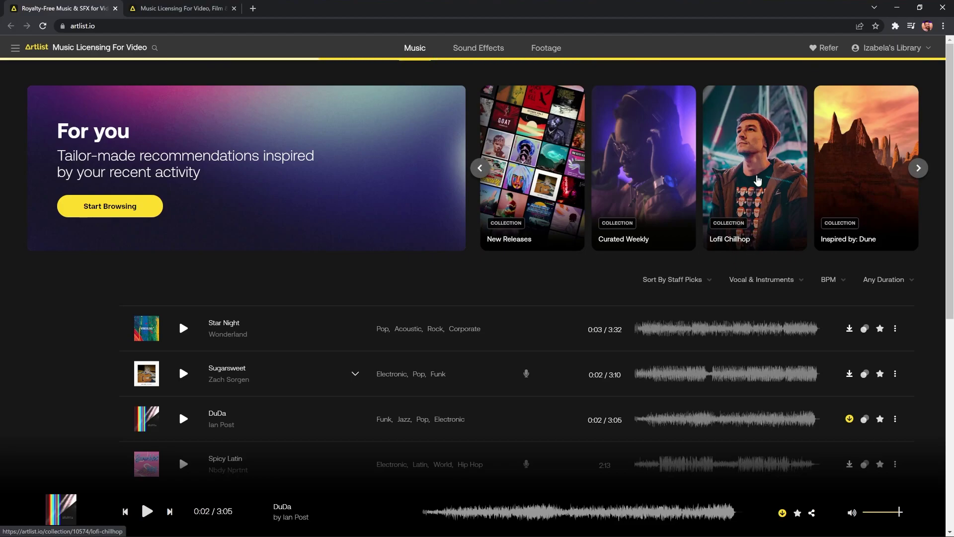
# Open the Lofi Chillhop collection and preview Sunday Mornin' and Rainbow City
pyautogui.click(758, 182)
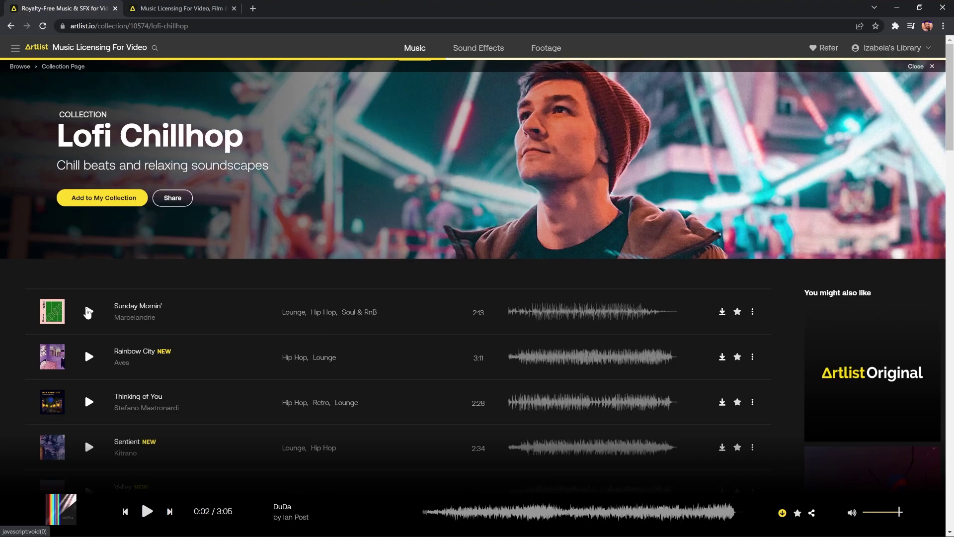
pyautogui.click(89, 311)
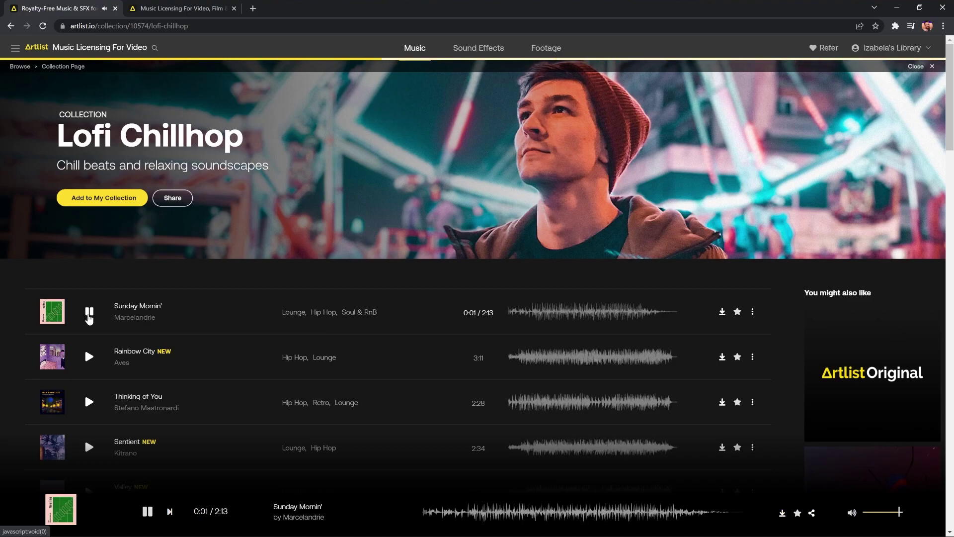
pyautogui.click(89, 357)
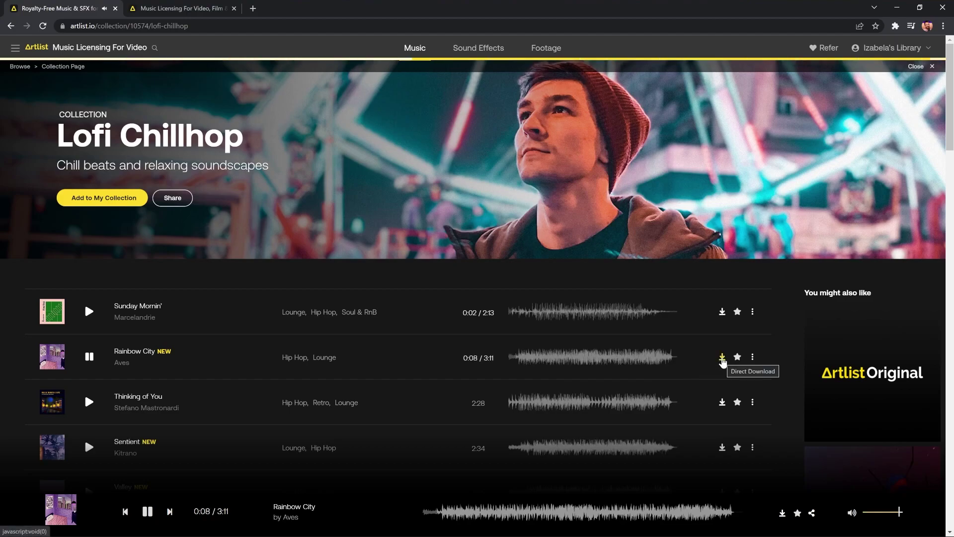
# Download Rainbow City as WAV, then preview Afternoon and bring up its download formats
pyautogui.click(723, 358)
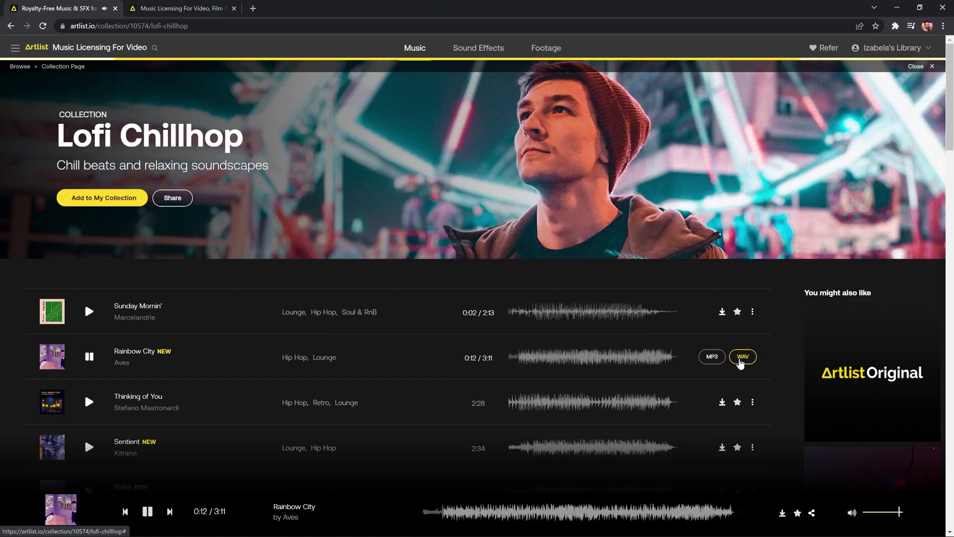
pyautogui.click(742, 358)
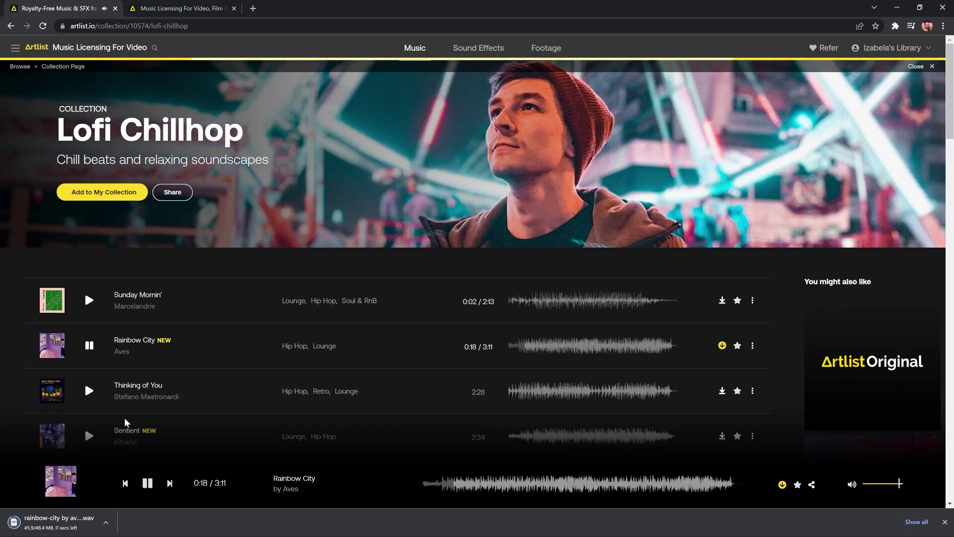
pyautogui.click(148, 485)
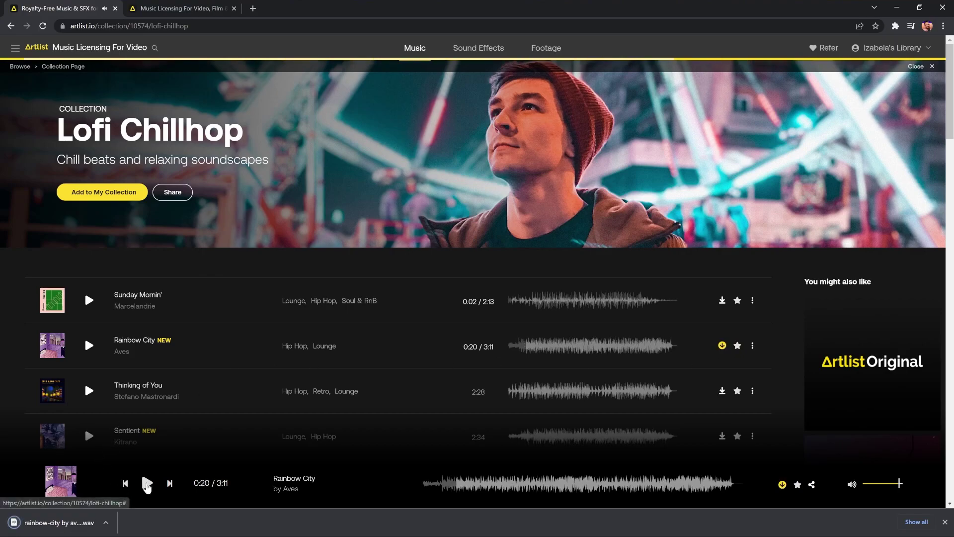
pyautogui.scroll(-4, 180, 362)
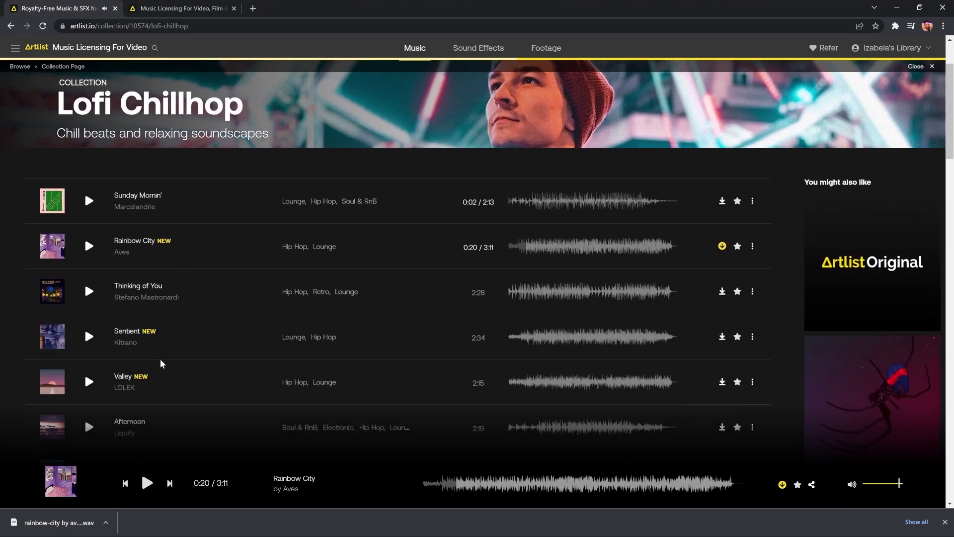
pyautogui.click(90, 329)
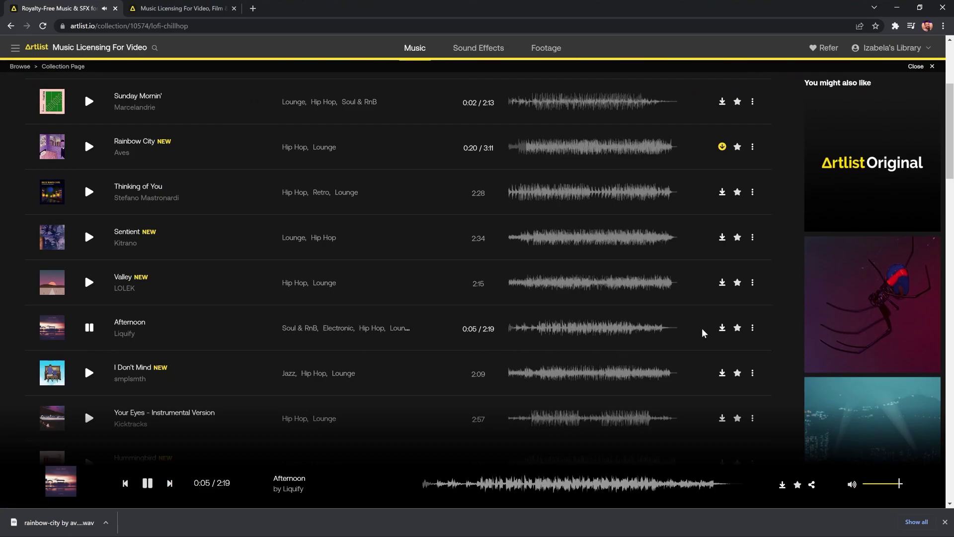
pyautogui.click(723, 328)
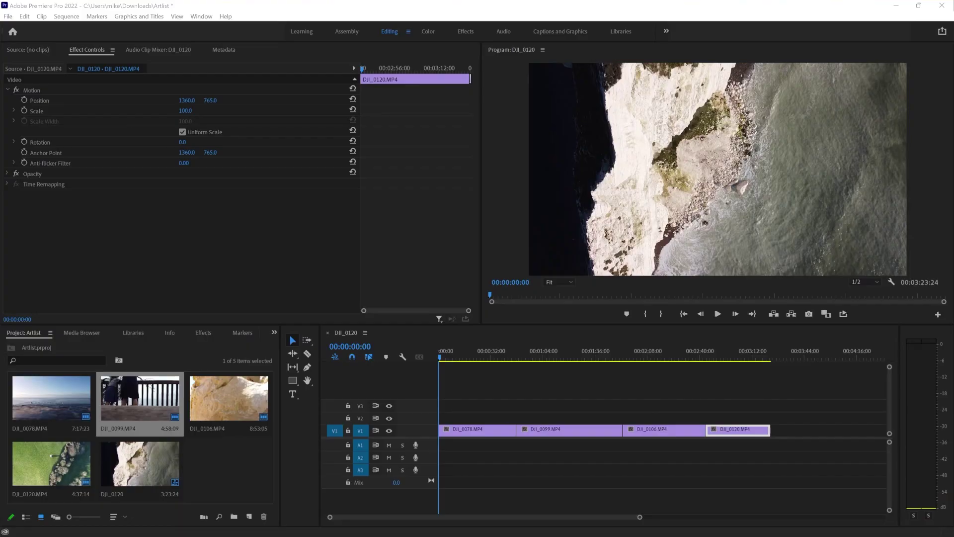
# Import both WAV files and place Rainbow City on A1 and Afternoon on A2 at 00:00
pyautogui.moveTo(358, 50); pyautogui.dragTo(202, 458)
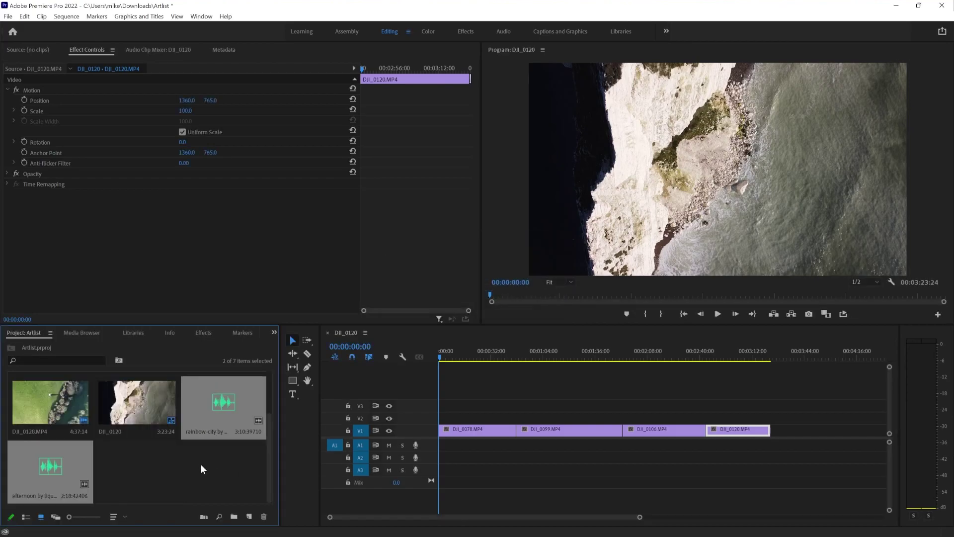
pyautogui.click(201, 465)
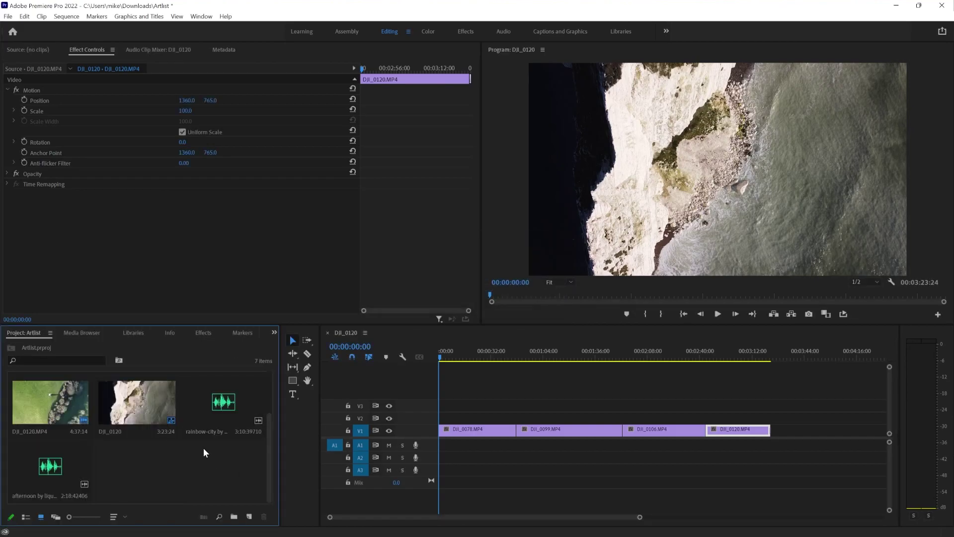
pyautogui.moveTo(215, 409); pyautogui.dragTo(442, 451)
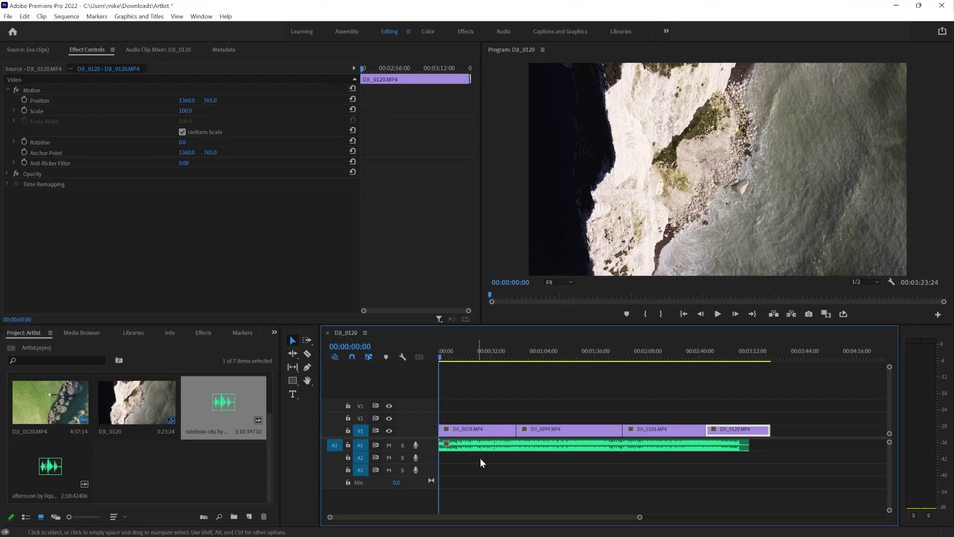
pyautogui.click(40, 472)
pyautogui.moveTo(320, 493); pyautogui.dragTo(436, 464)
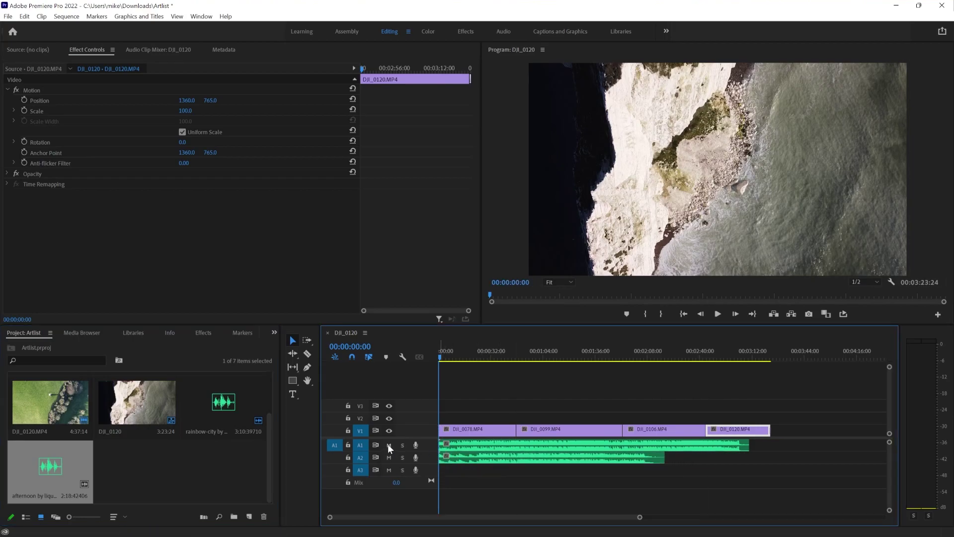
# Mute Rainbow City on A1 and scrub the sequence with the Afternoon clip selected
pyautogui.click(389, 445)
pyautogui.click(483, 457)
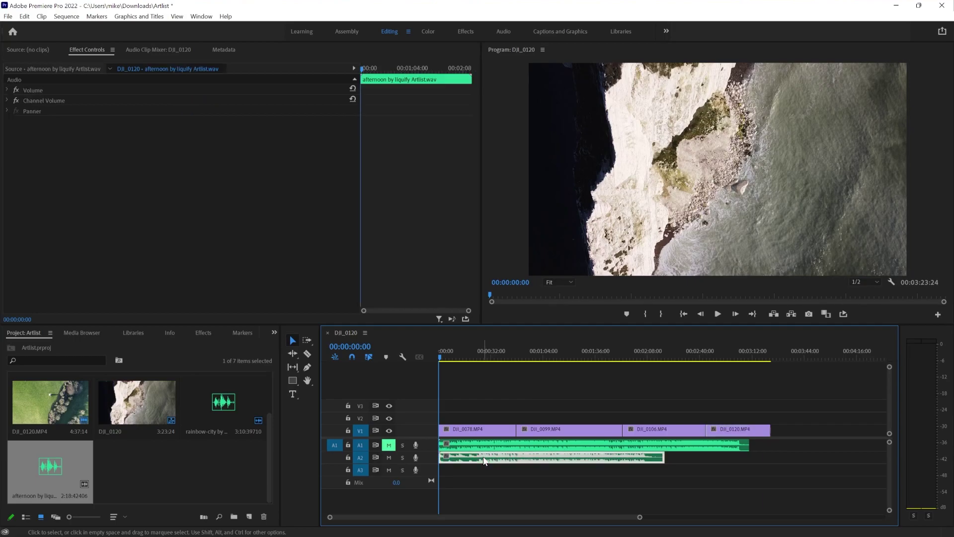
pyautogui.moveTo(445, 355); pyautogui.dragTo(690, 363)
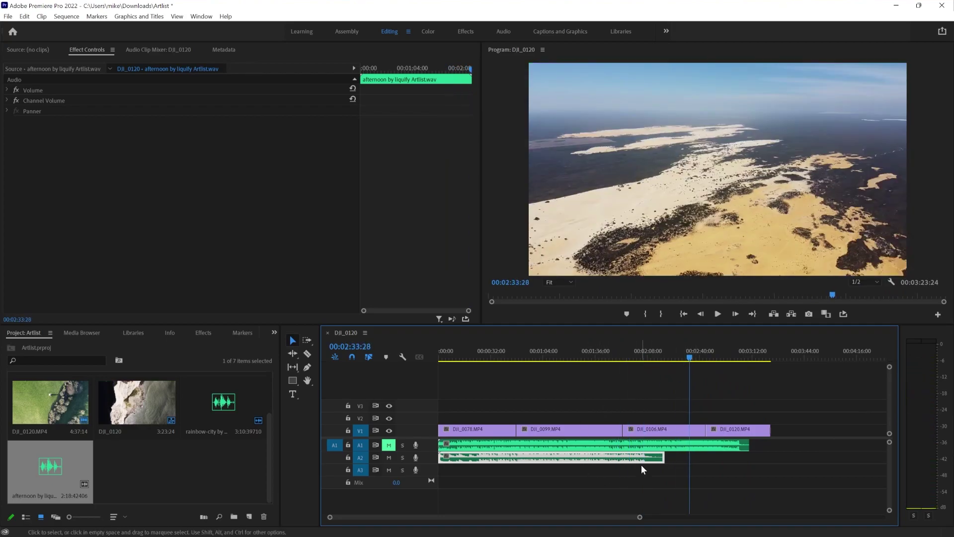
# Switch to the Remix Tool from the Ripple Edit tool flyout
pyautogui.click(292, 367)
pyautogui.click(293, 368)
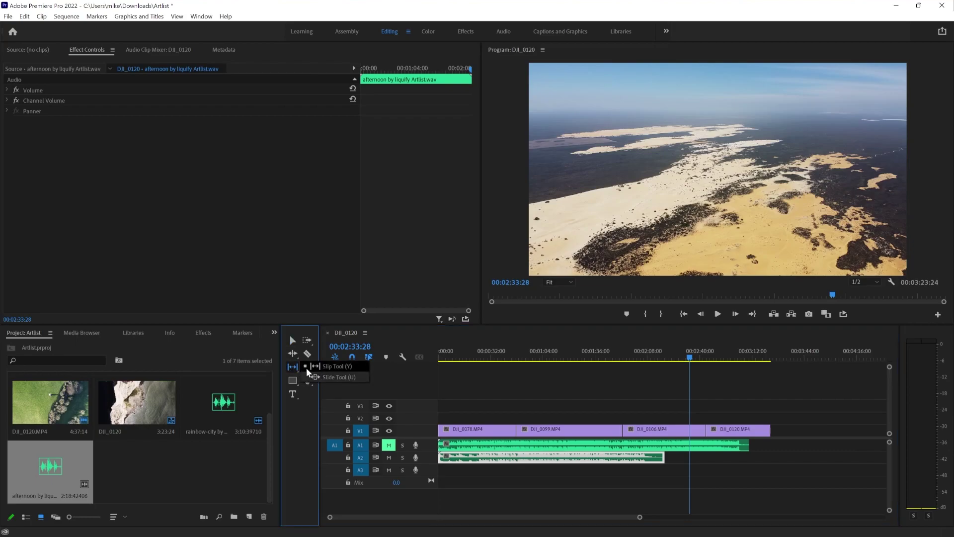
pyautogui.click(292, 353)
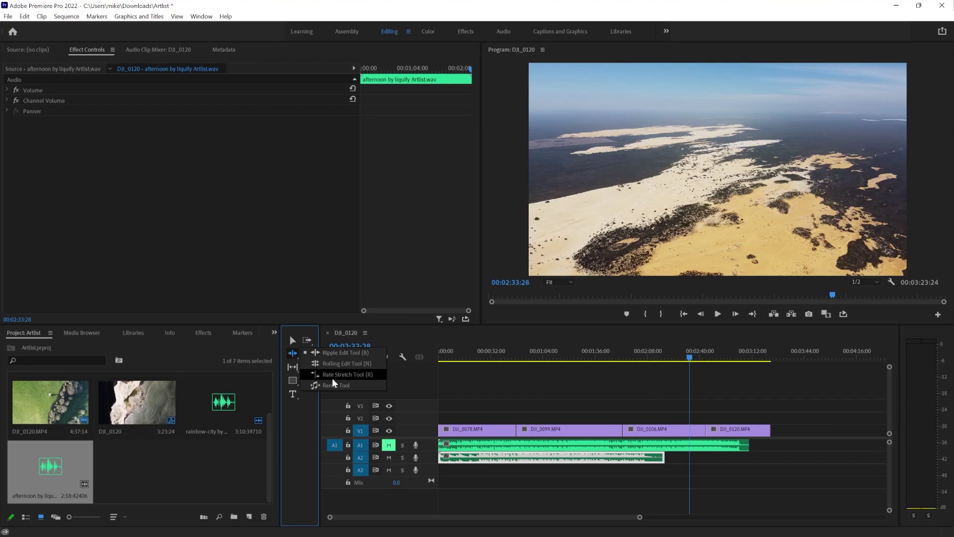
pyautogui.click(322, 386)
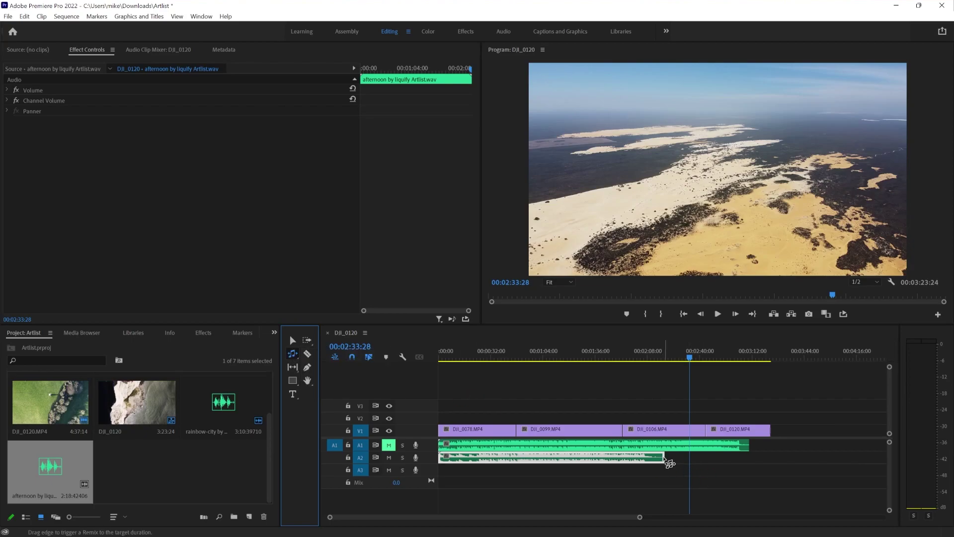
# Remix the Afternoon clip on A2 to run longer
pyautogui.moveTo(666, 459); pyautogui.dragTo(774, 464)
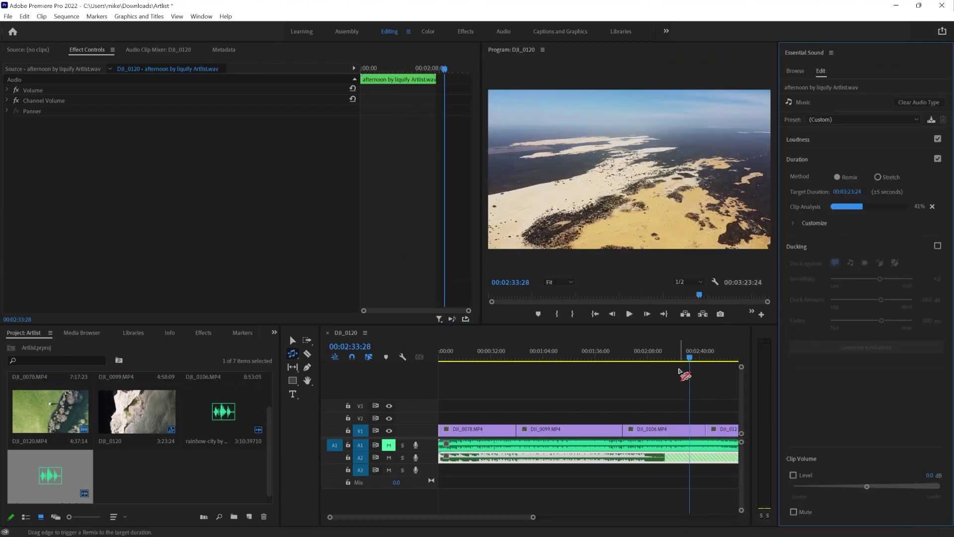
pyautogui.moveTo(502, 518); pyautogui.dragTo(517, 521)
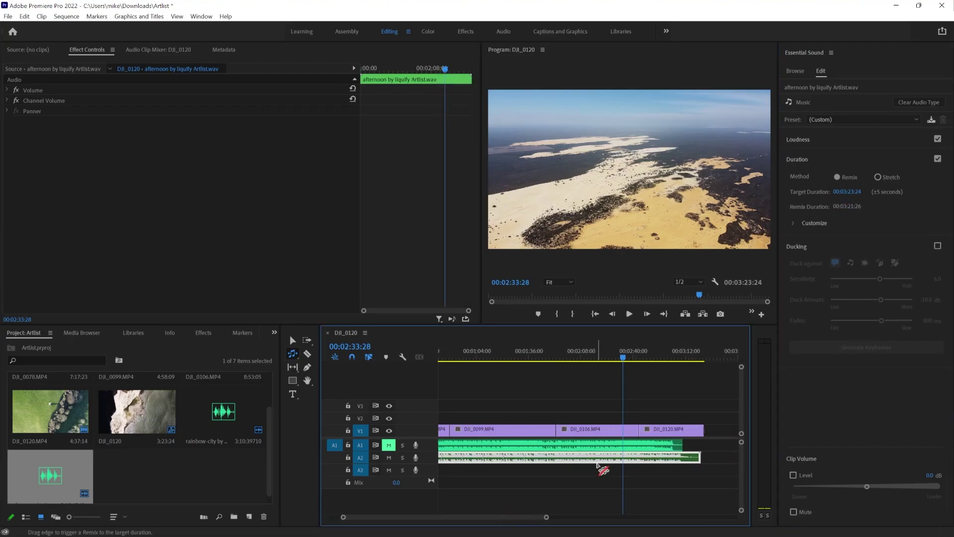
pyautogui.moveTo(529, 520); pyautogui.dragTo(515, 520)
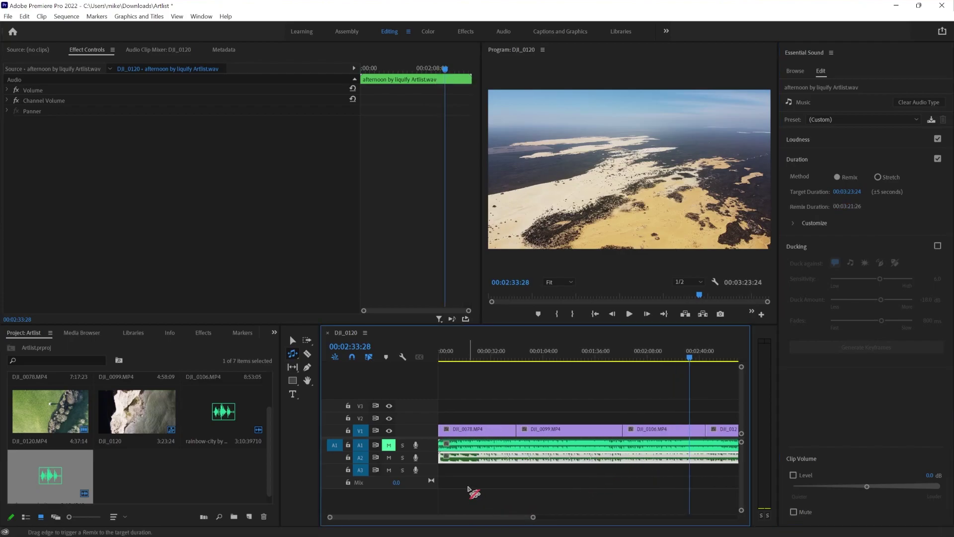
# Delete the Rainbow City clip from A1 and make track A2 taller
pyautogui.press('v')
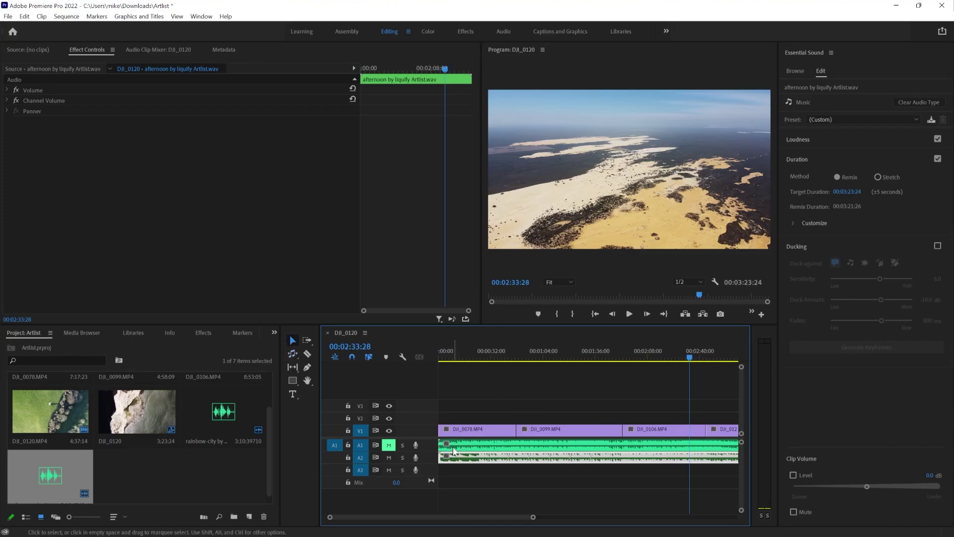
pyautogui.click(446, 447)
pyautogui.press('Delete')
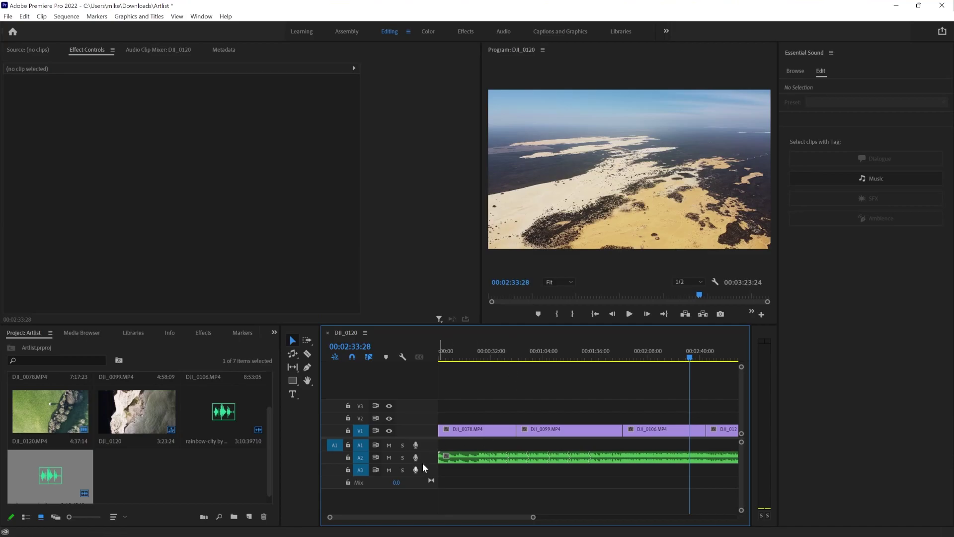
pyautogui.moveTo(423, 463); pyautogui.dragTo(424, 496)
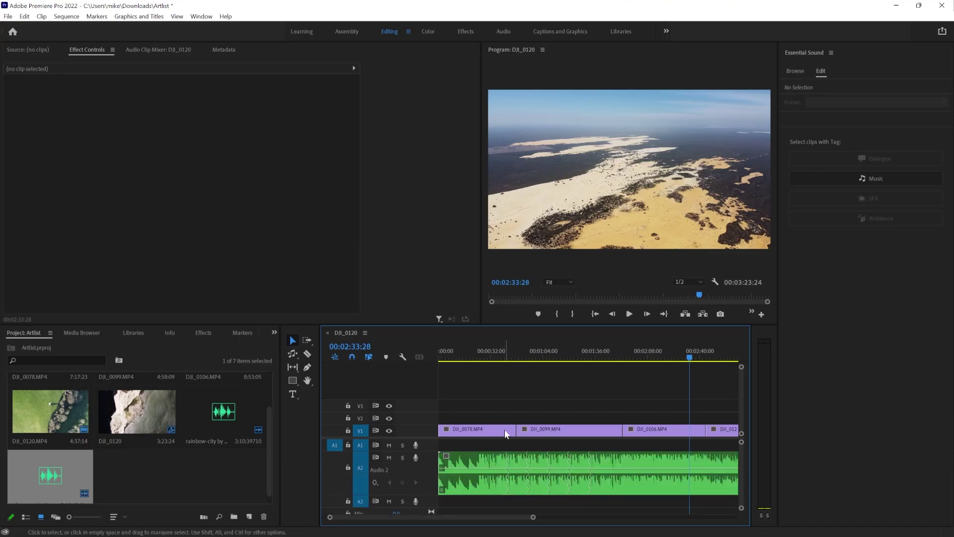
# Play the sequence from about 51 seconds, stop at 00:00:59:05, and zoom out
pyautogui.click(508, 351)
pyautogui.click(500, 353)
pyautogui.click(522, 352)
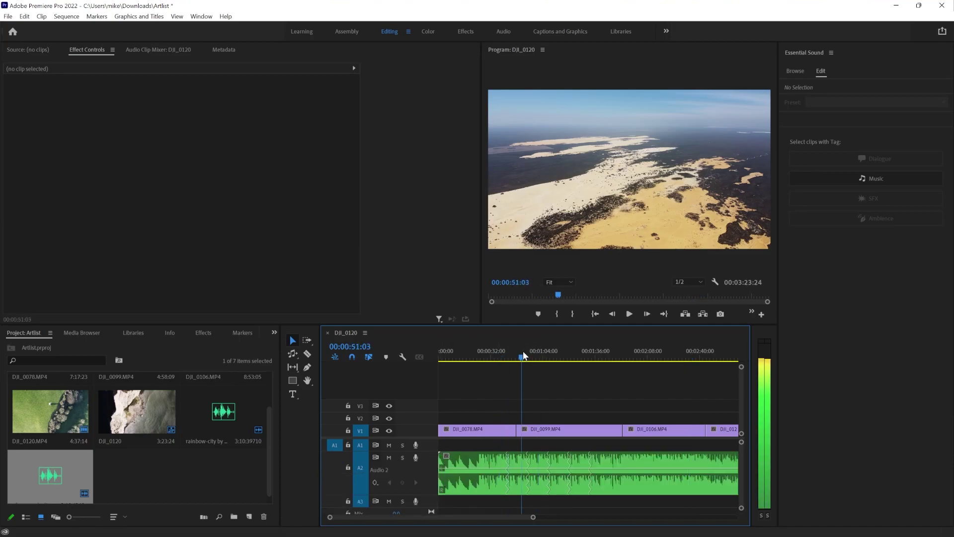
pyautogui.press('space')
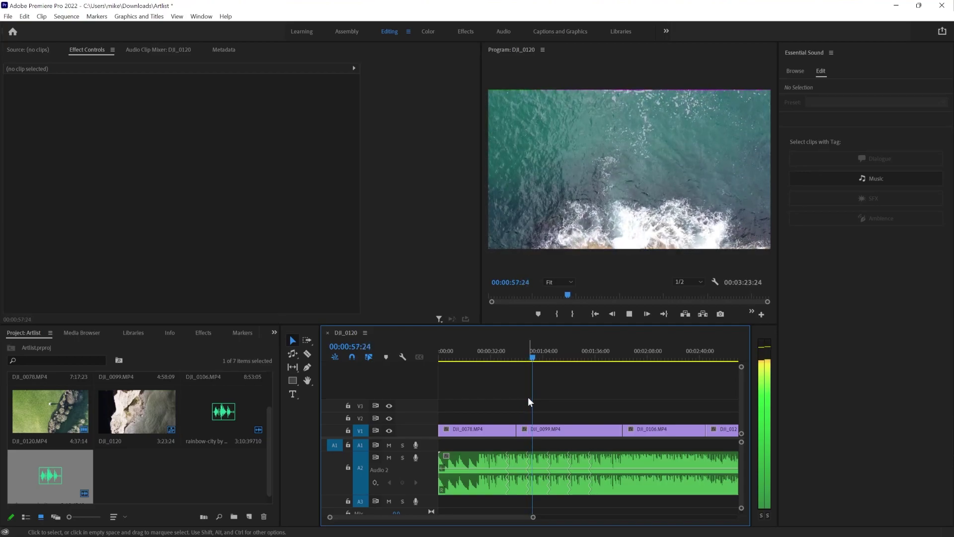
pyautogui.press('space')
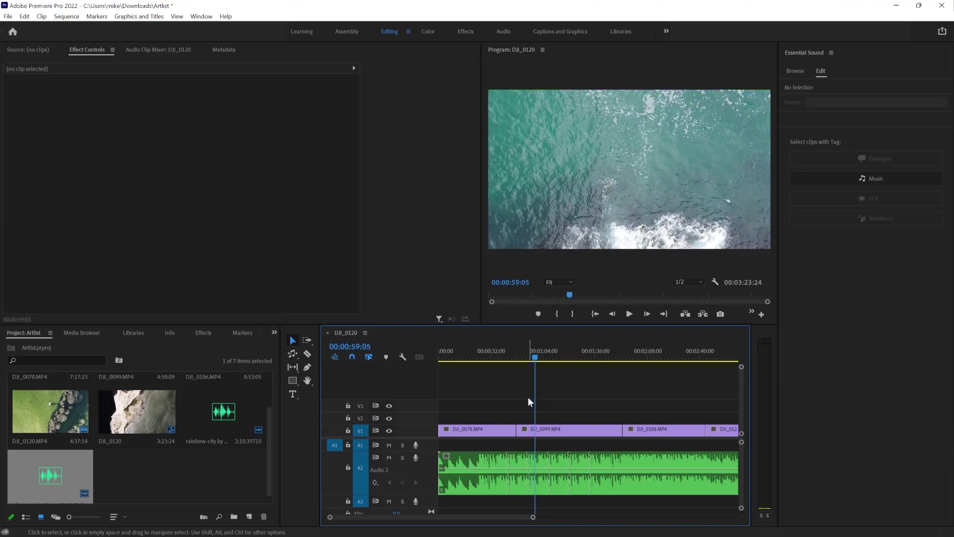
pyautogui.press('-')
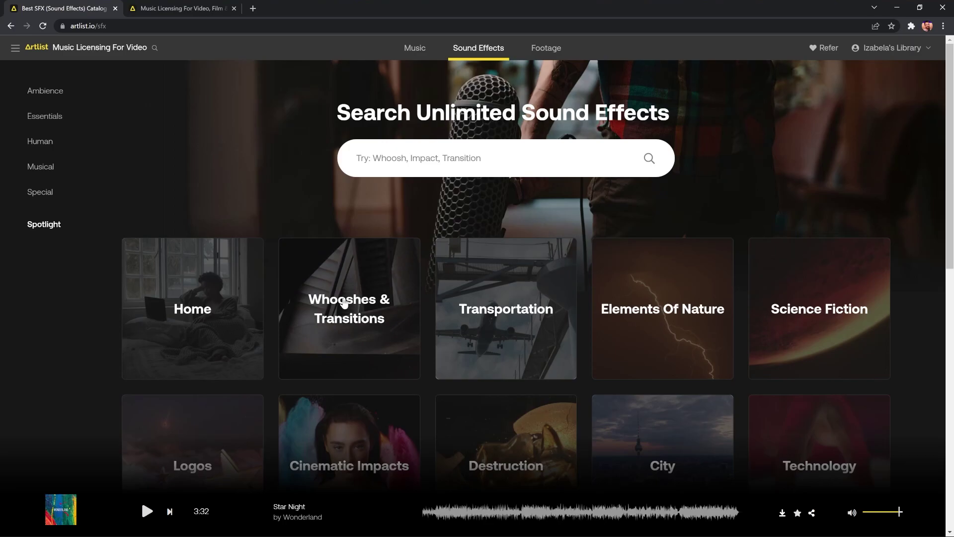
# In Whooshes & Transitions, preview sounds and download the Loco Transitions aircraft passby as WAV
pyautogui.click(345, 302)
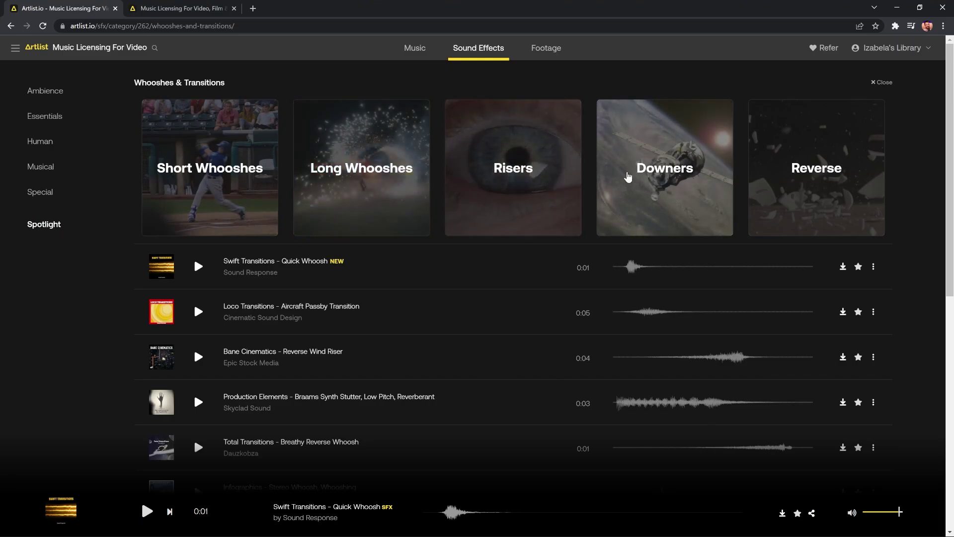
pyautogui.click(198, 267)
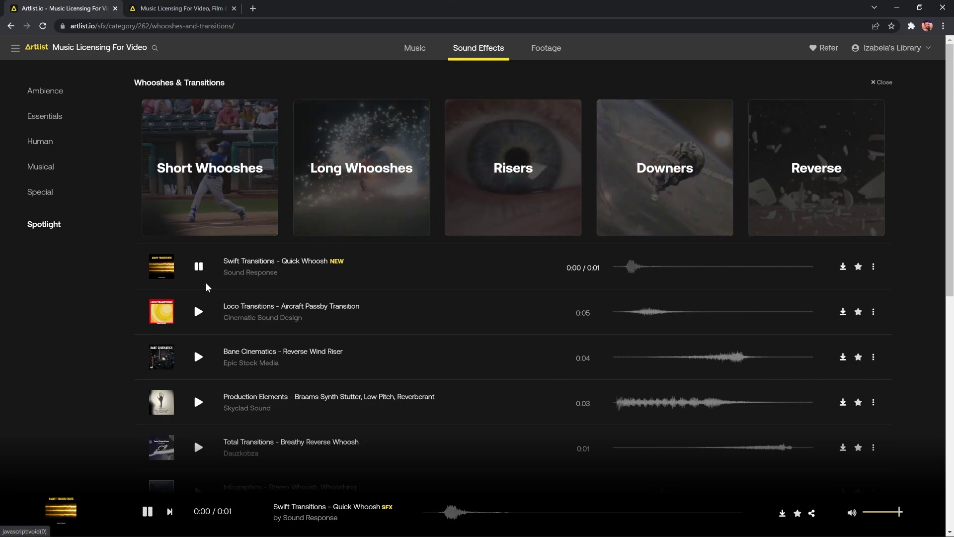
pyautogui.click(199, 318)
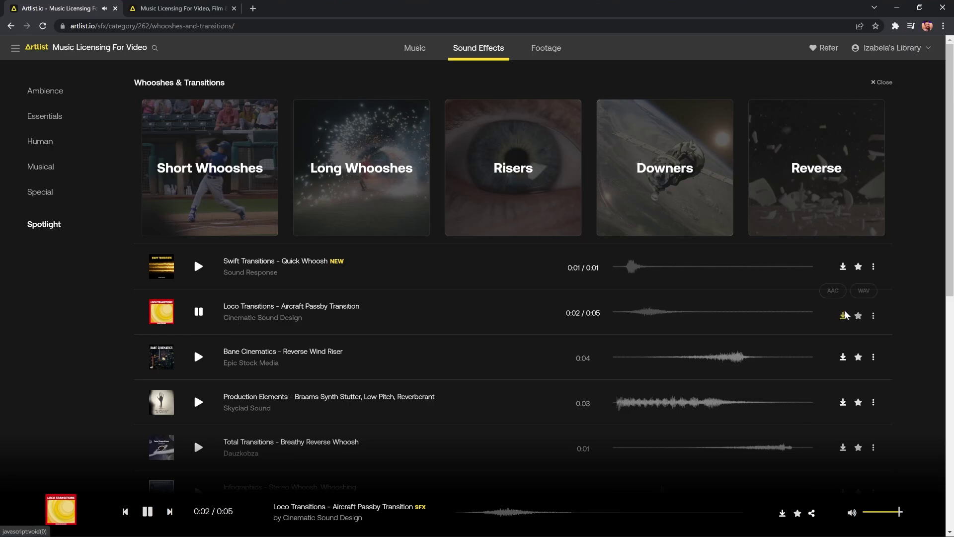
pyautogui.click(866, 312)
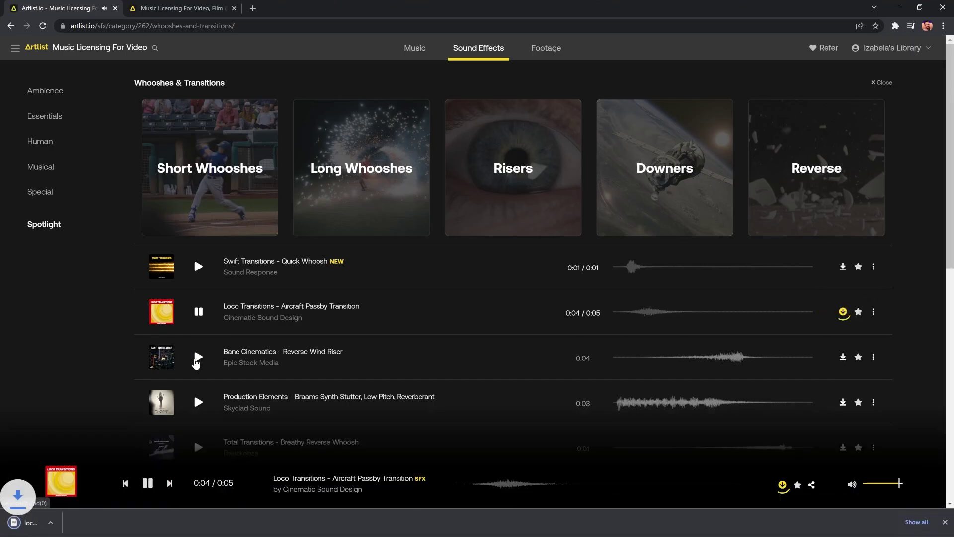
# Download the Bane Cinematics reverse wind riser as WAV and preview the synth stutter
pyautogui.click(198, 358)
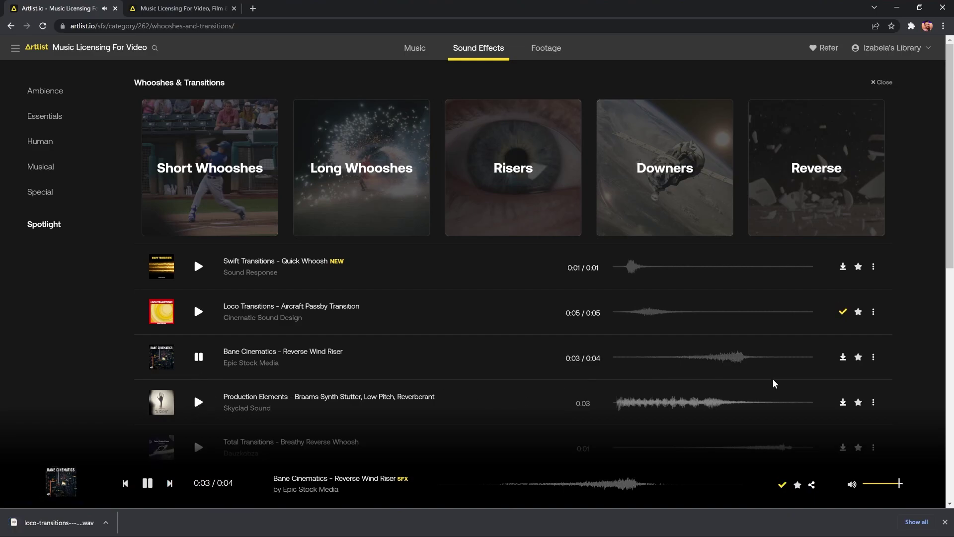
pyautogui.click(866, 357)
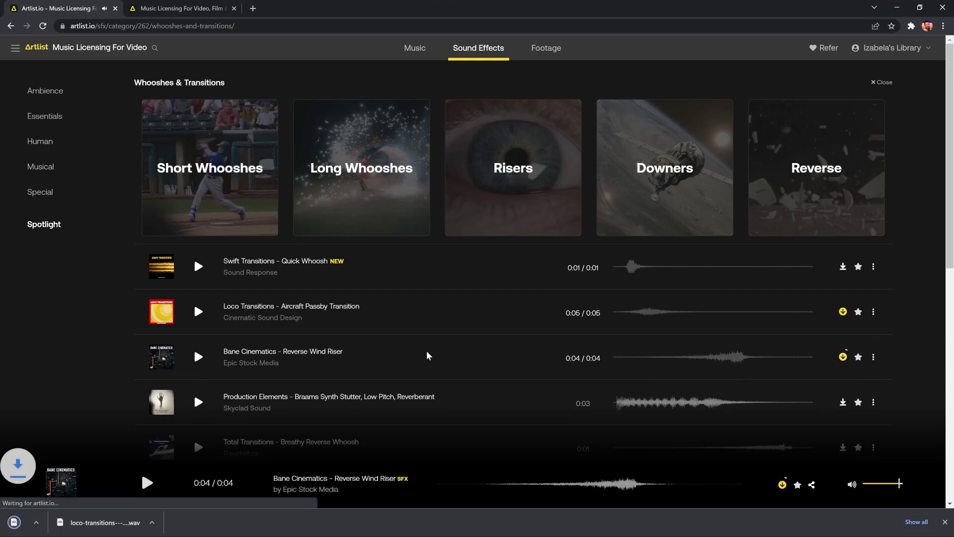
pyautogui.click(198, 403)
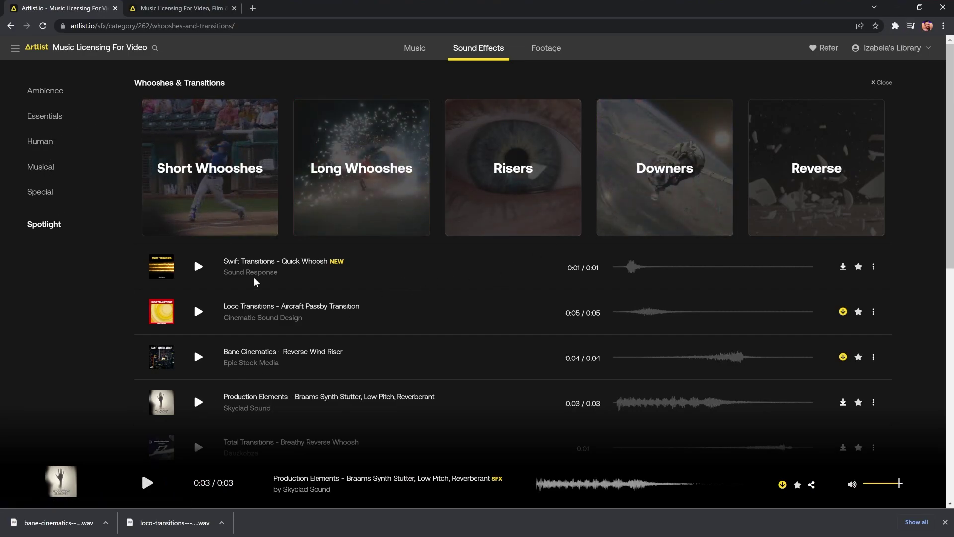
pyautogui.moveTo(41, 146)
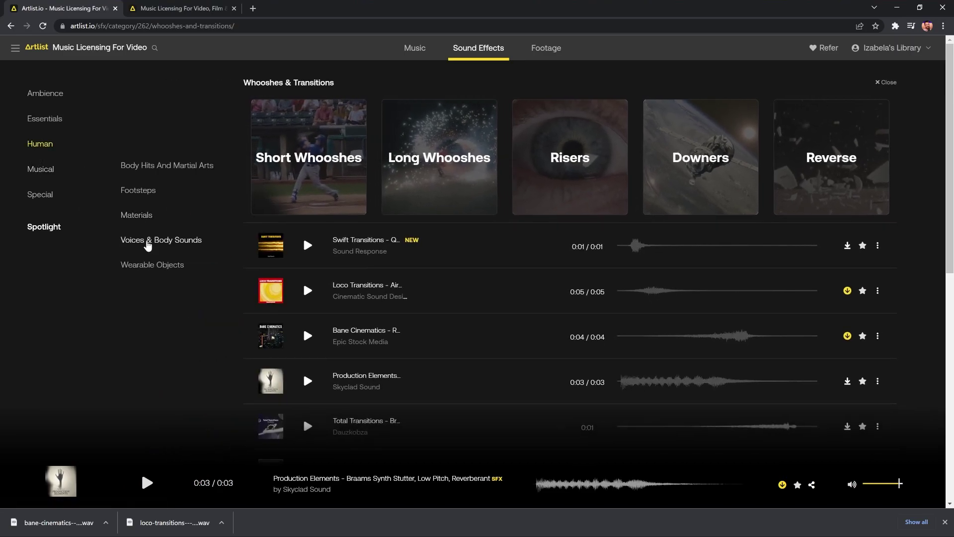
# Open Voices & Body Sounds, filter to Reactions, and preview Child Smacking Lips and Female Essentials
pyautogui.click(147, 243)
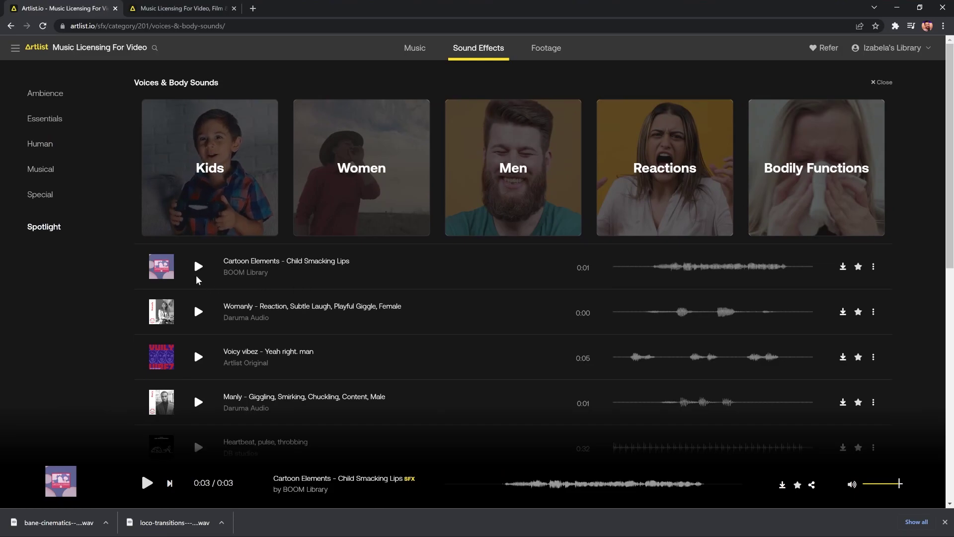
pyautogui.click(198, 267)
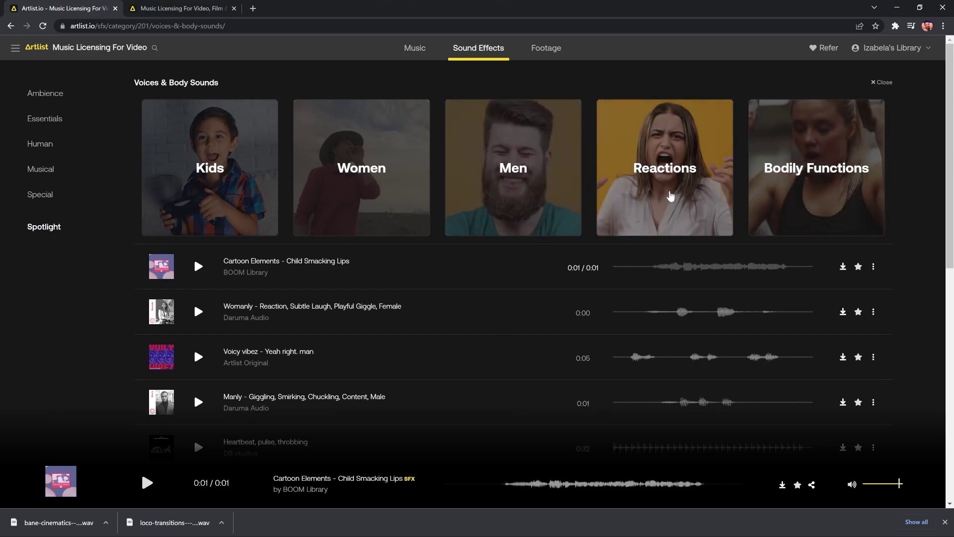
pyautogui.click(669, 194)
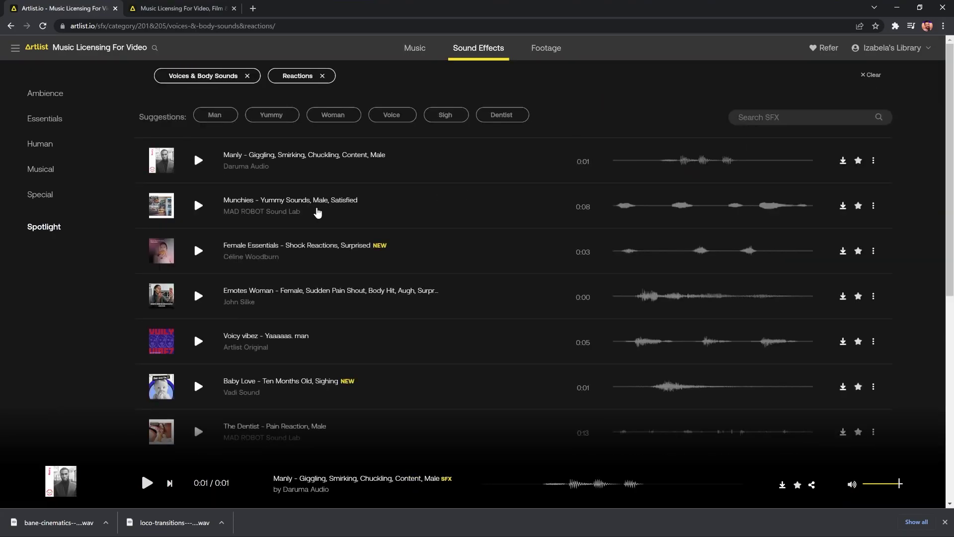
pyautogui.click(197, 251)
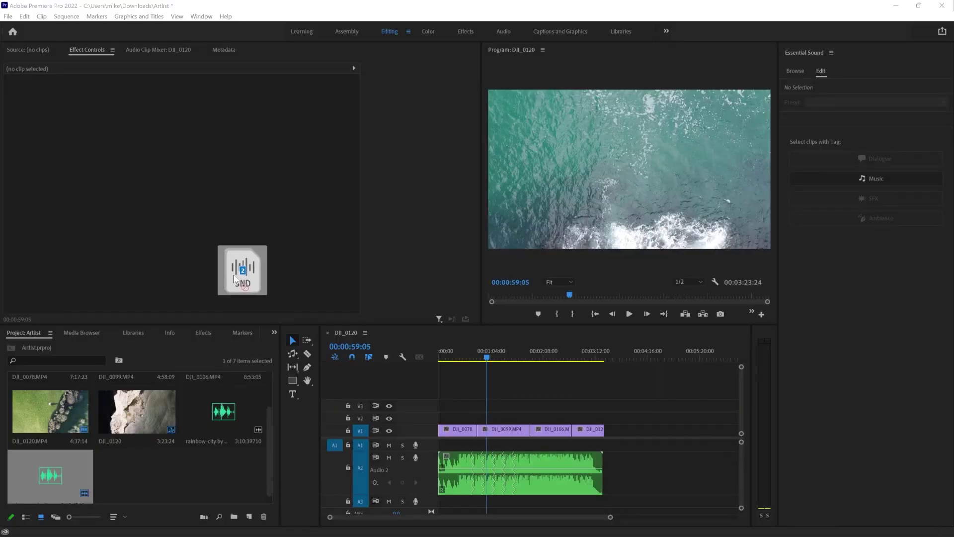
# Import both whoosh WAVs, drop them on A1, and nudge the riser later near 37 seconds
pyautogui.moveTo(243, 270); pyautogui.dragTo(169, 487)
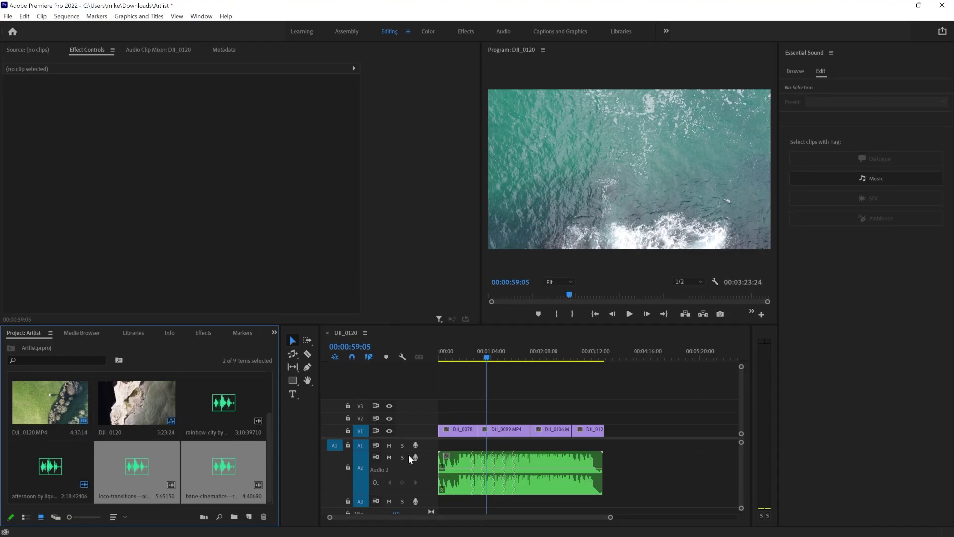
pyautogui.moveTo(151, 468); pyautogui.dragTo(475, 443)
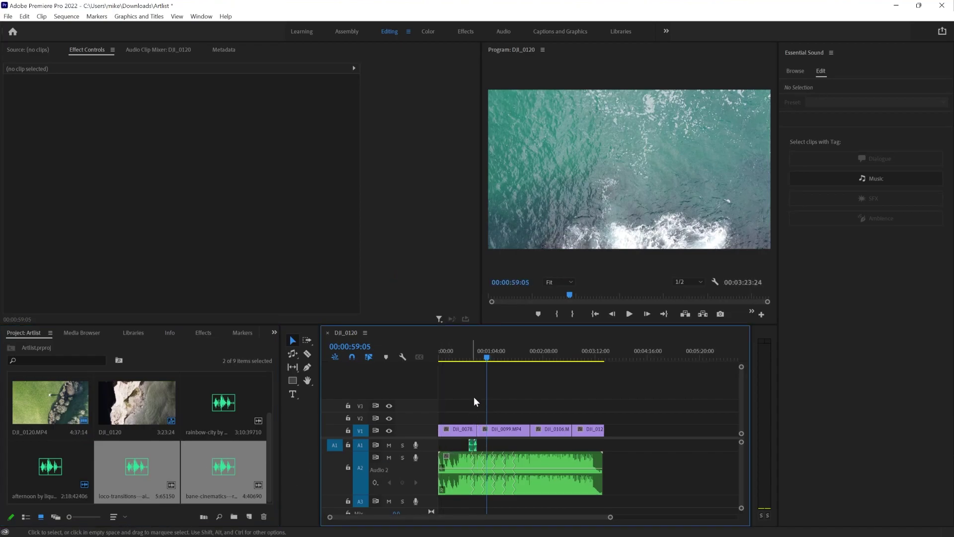
pyautogui.click(469, 351)
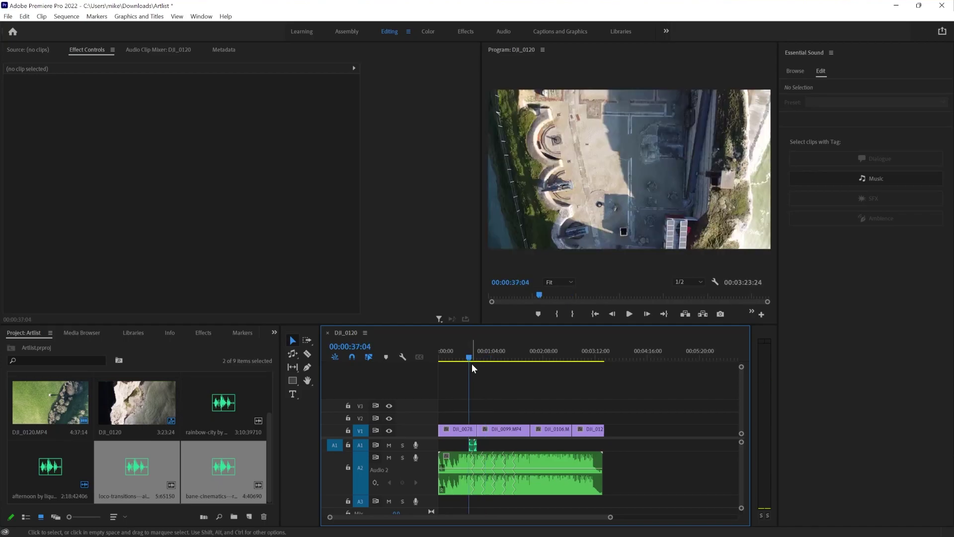
pyautogui.press('=')
pyautogui.press('=')
pyautogui.moveTo(589, 445); pyautogui.dragTo(595, 451)
# Preview the reverse wind riser at the DJI_0078-to-DJI_0099 cut
pyautogui.click(594, 359)
pyautogui.press('=')
pyautogui.press('=')
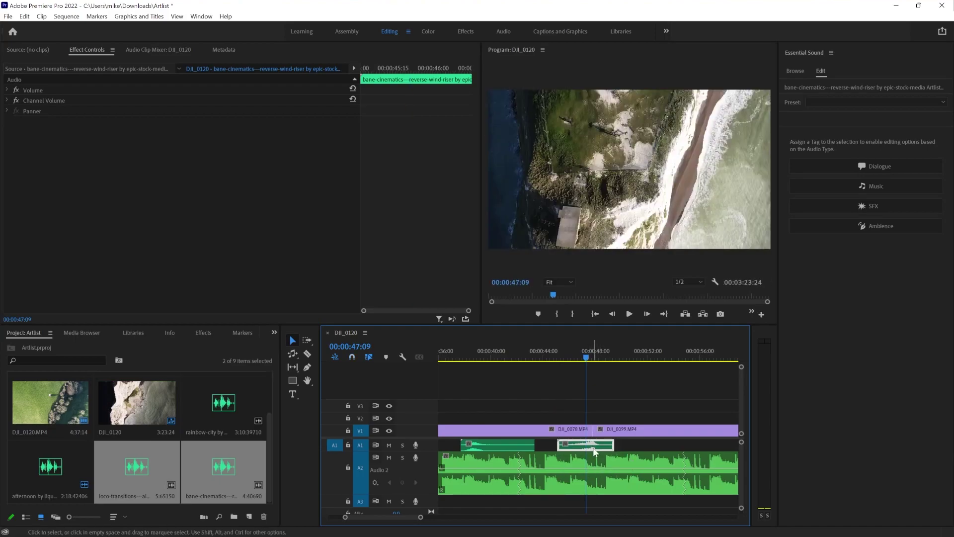
pyautogui.click(556, 348)
pyautogui.press('space')
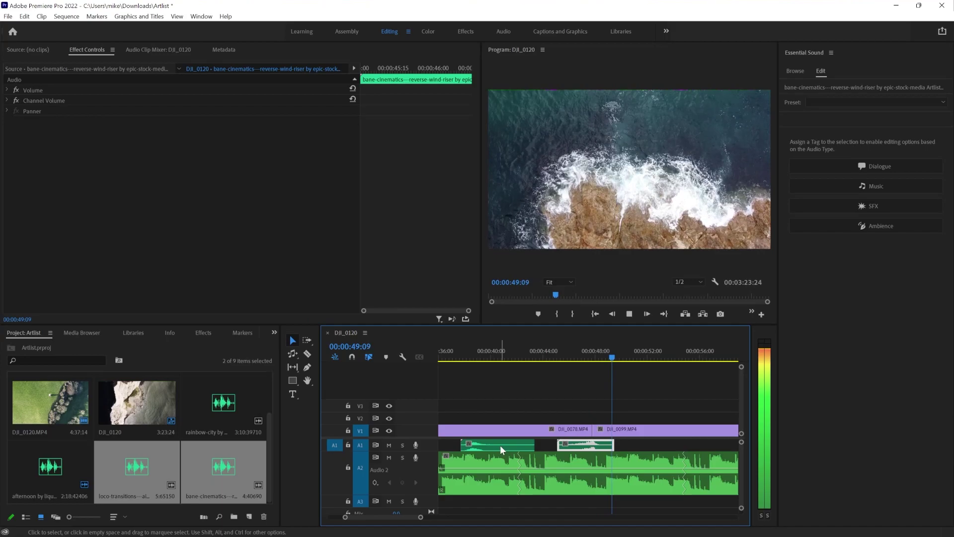
pyautogui.press('space')
pyautogui.press('-')
pyautogui.press('-')
# Move the aircraft passby whoosh to the DJI_0099-to-DJI_0106 cut near 1:52 and preview it
pyautogui.moveTo(562, 445); pyautogui.dragTo(686, 448)
pyautogui.press('-')
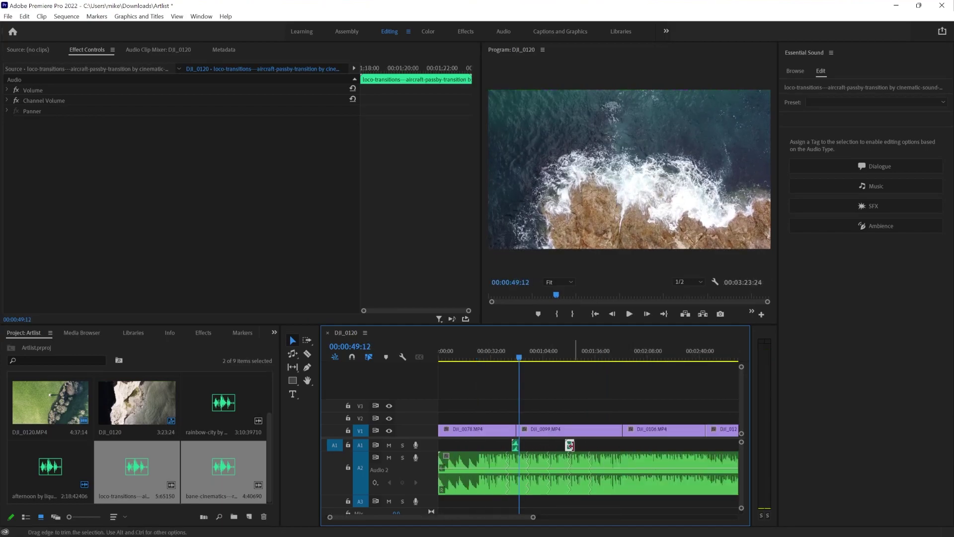
pyautogui.moveTo(570, 445); pyautogui.dragTo(591, 448)
pyautogui.click(630, 354)
pyautogui.press('=')
pyautogui.press('=')
pyautogui.press('=')
pyautogui.press('=')
pyautogui.press('=')
pyautogui.click(593, 449)
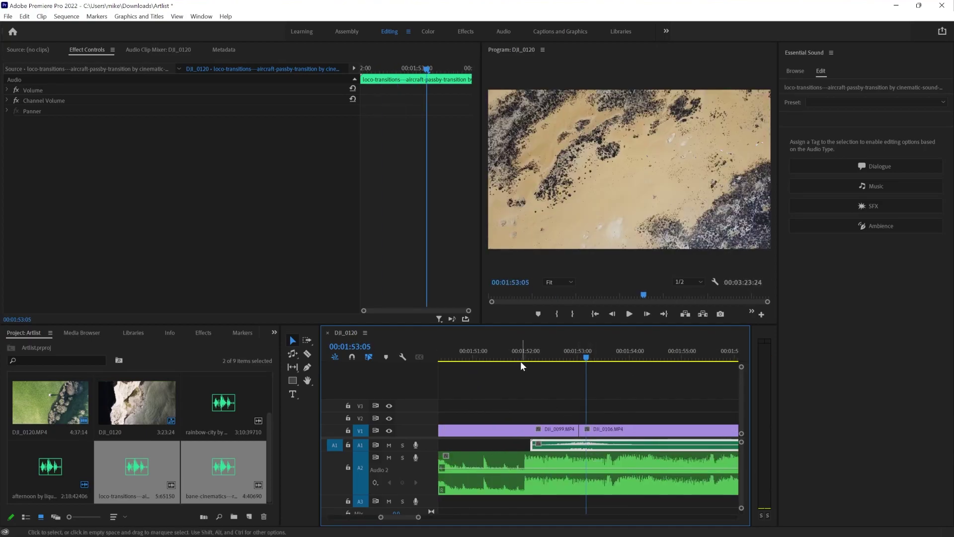
pyautogui.click(517, 355)
pyautogui.press('space')
pyautogui.press('-')
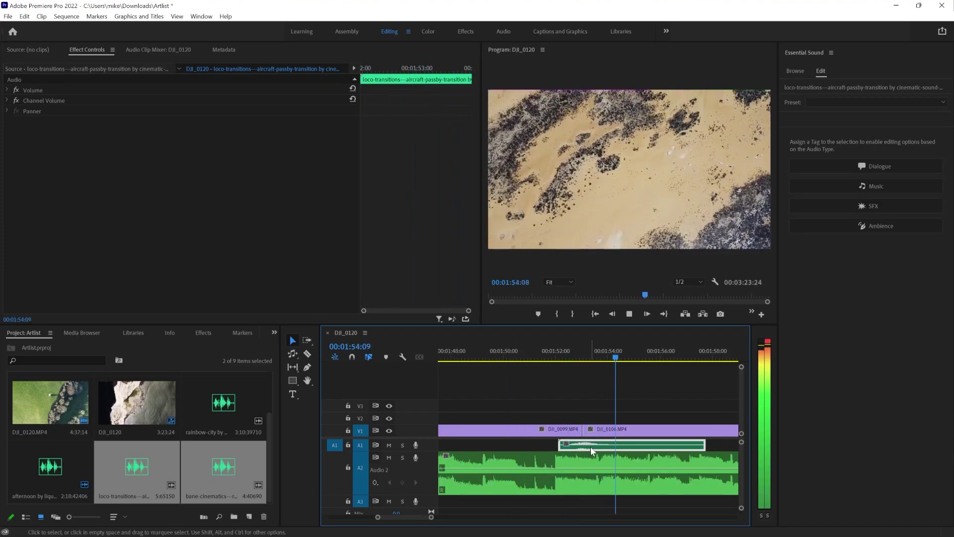
pyautogui.press('-')
pyautogui.press('-')
pyautogui.press('-')
pyautogui.press('-')
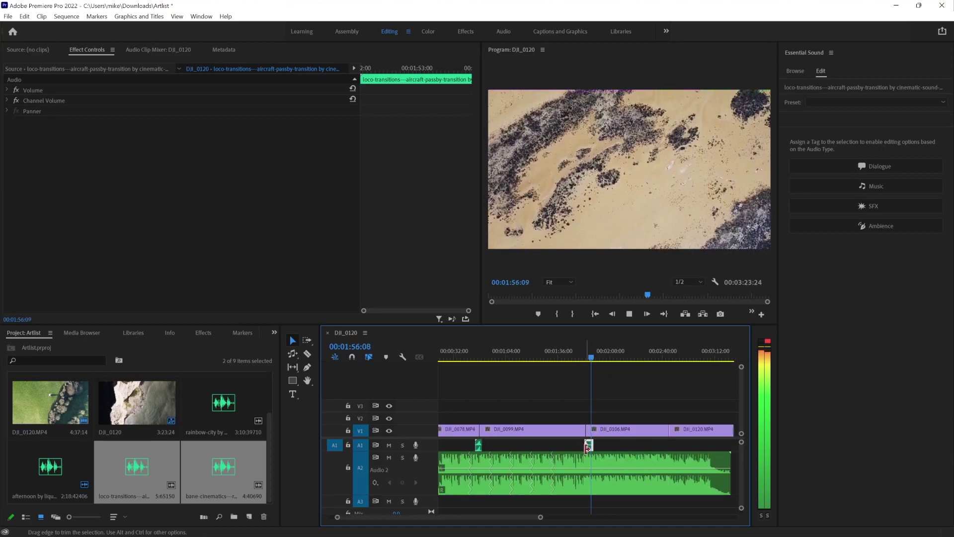
# Place a bane-cinematics reverse wind riser on A1 at the DJI_0106/DJI_0120 cut, nudge it slightly earlier, and preview it
pyautogui.press('space')
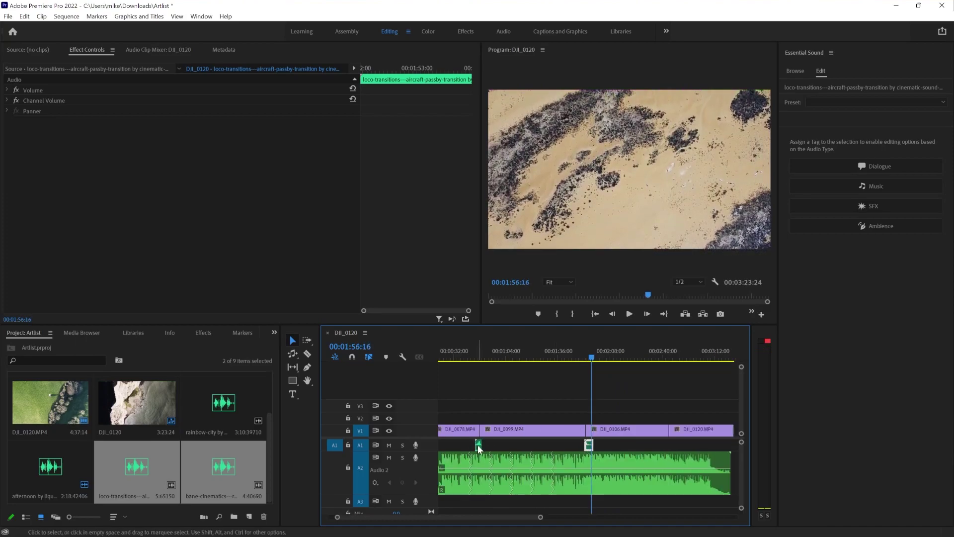
pyautogui.moveTo(583, 440); pyautogui.dragTo(672, 449)
pyautogui.click(666, 354)
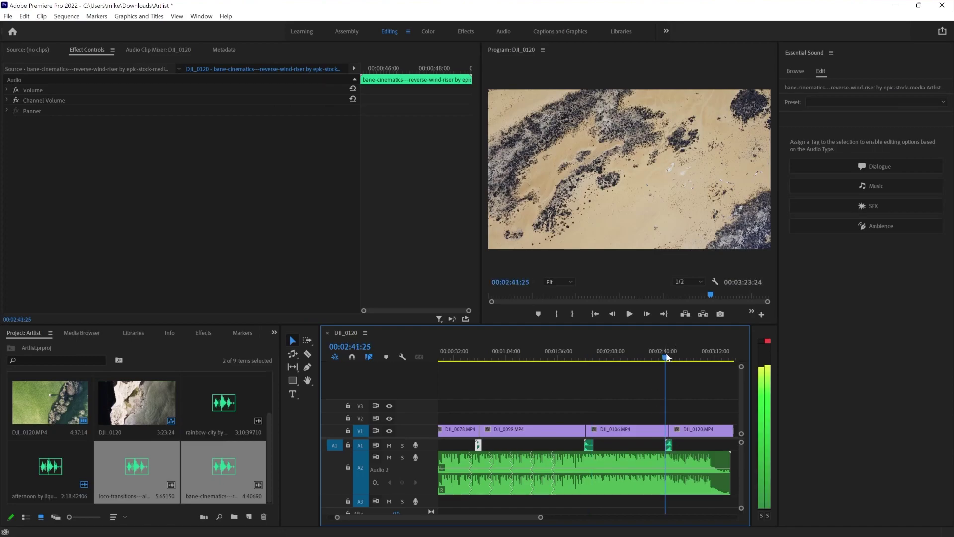
pyautogui.scroll(5, 669, 356)
pyautogui.moveTo(625, 446); pyautogui.dragTo(621, 444)
pyautogui.press('space')
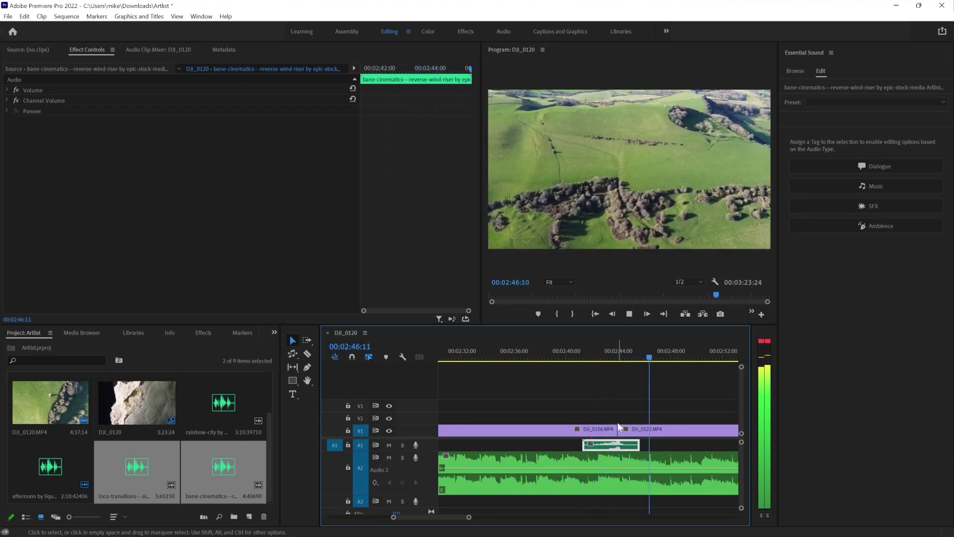
pyautogui.press('-')
pyautogui.press('-')
pyautogui.press('-')
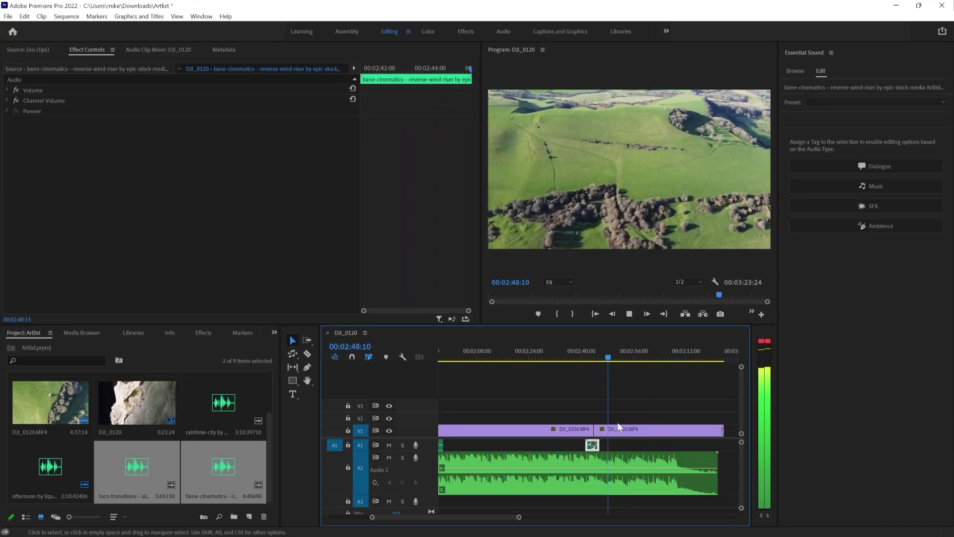
# Move the playhead to about 00:03:17 to play the sequence's final seconds
pyautogui.click(646, 352)
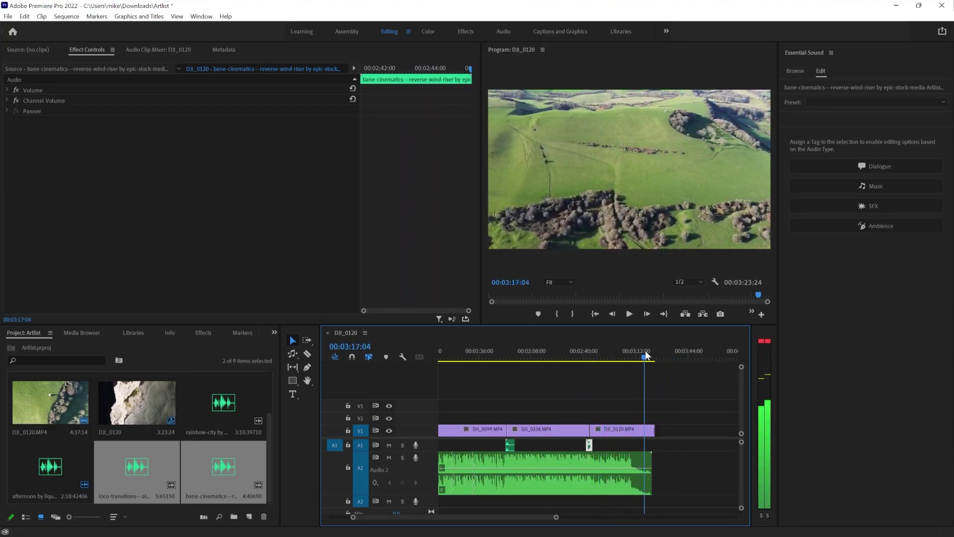